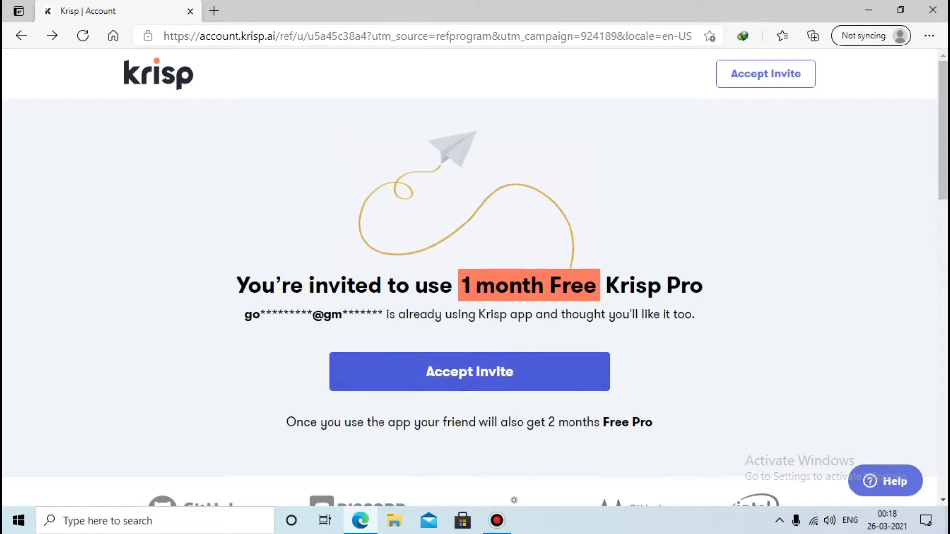
Accept the free Krisp Pro invite and sign up with the autofilled email address.
{"action": "left_click", "coordinate": [469, 372]}
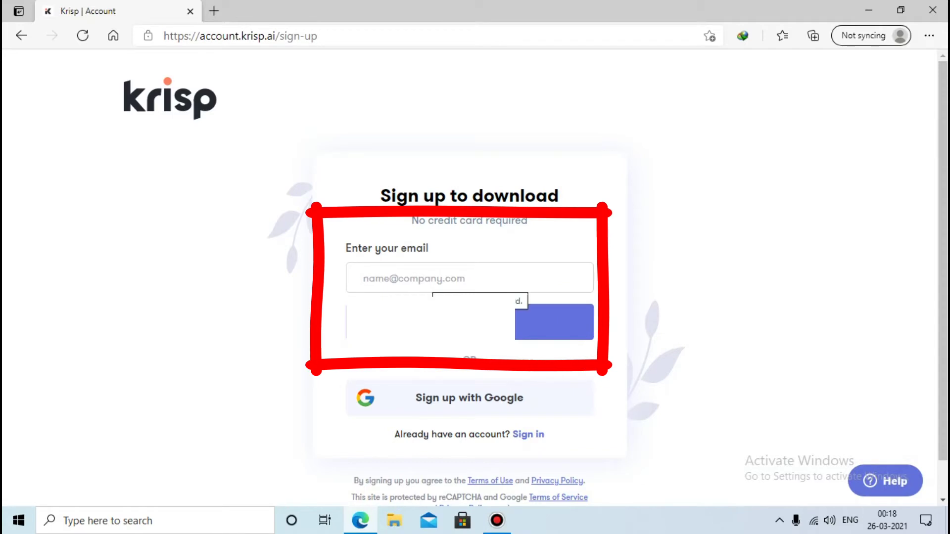
{"action": "left_click", "coordinate": [469, 278]}
{"action": "key", "text": "Down"}
{"action": "key", "text": "Return"}
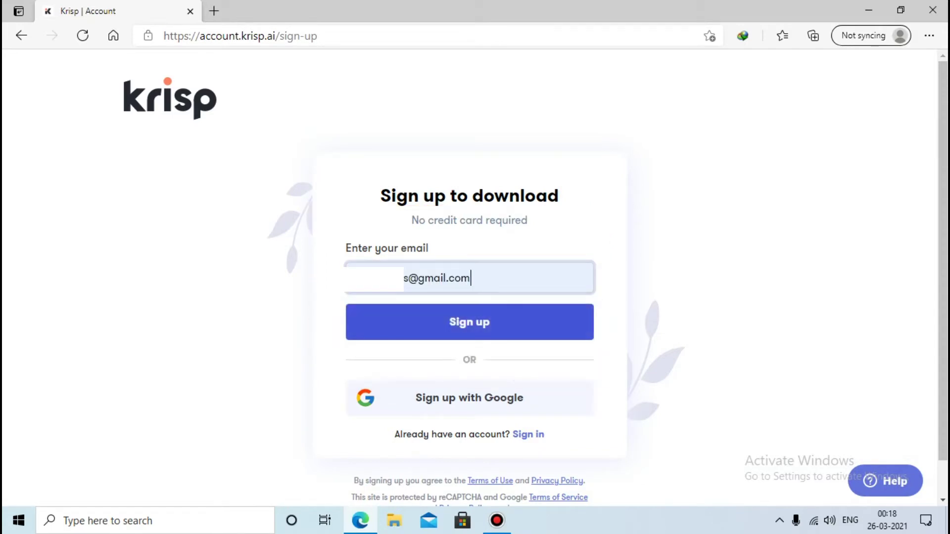
{"action": "key", "text": "Return"}
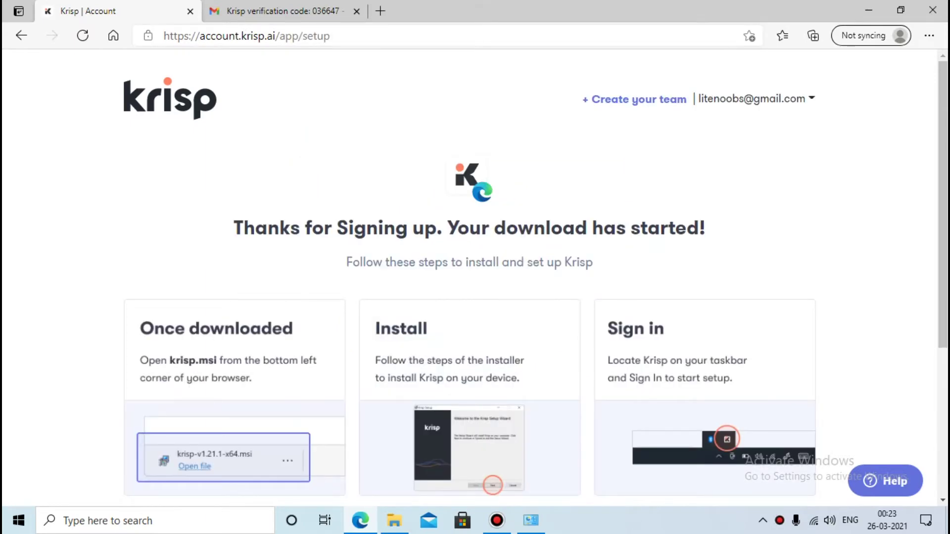
Use the 'download manually' link on the setup page to get krisp-v1.22.12-x64.msi.
{"action": "scroll", "coordinate": [475, 277], "scroll_direction": "down", "scroll_amount": 5}
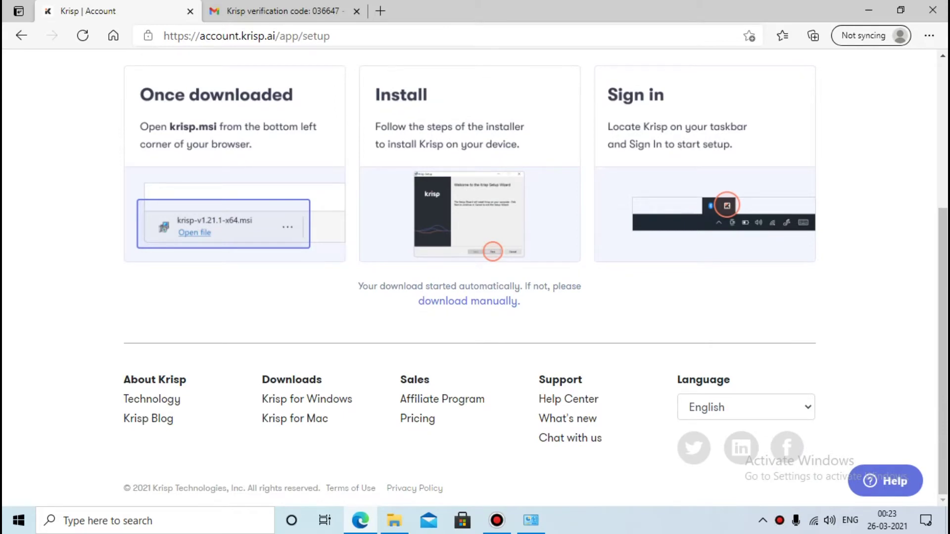
{"action": "left_click", "coordinate": [469, 300]}
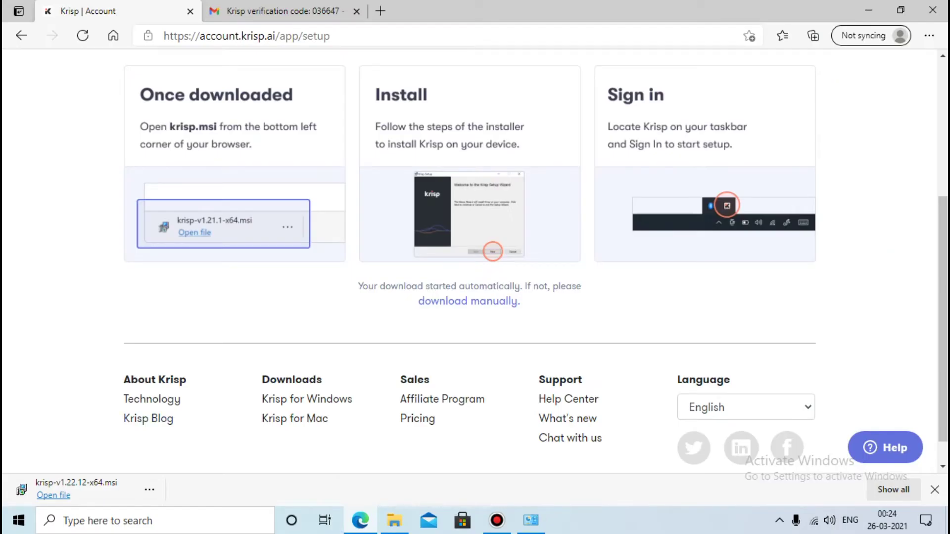
Run the downloaded Krisp .msi installer through Next, Install and Finish.
{"action": "left_click", "coordinate": [97, 487]}
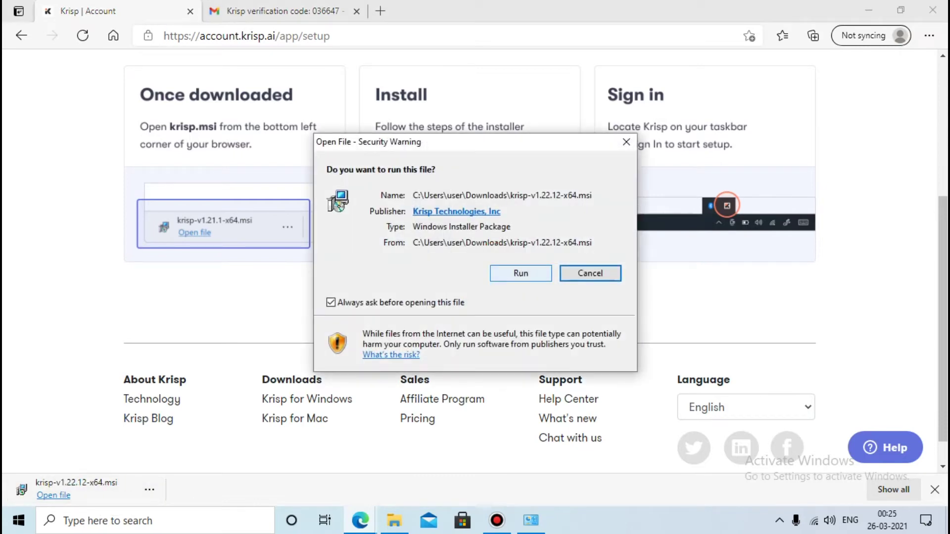
{"action": "left_click", "coordinate": [520, 273]}
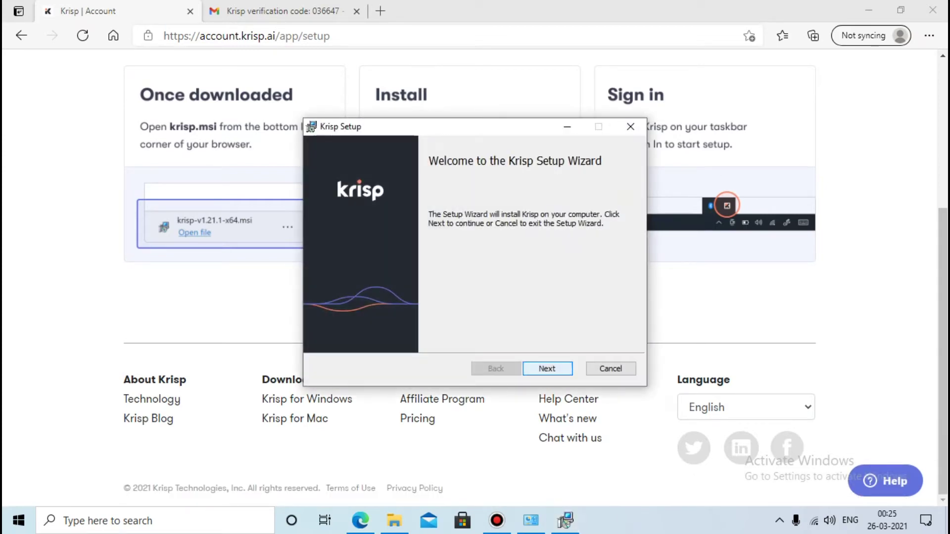
{"action": "key", "text": "Return"}
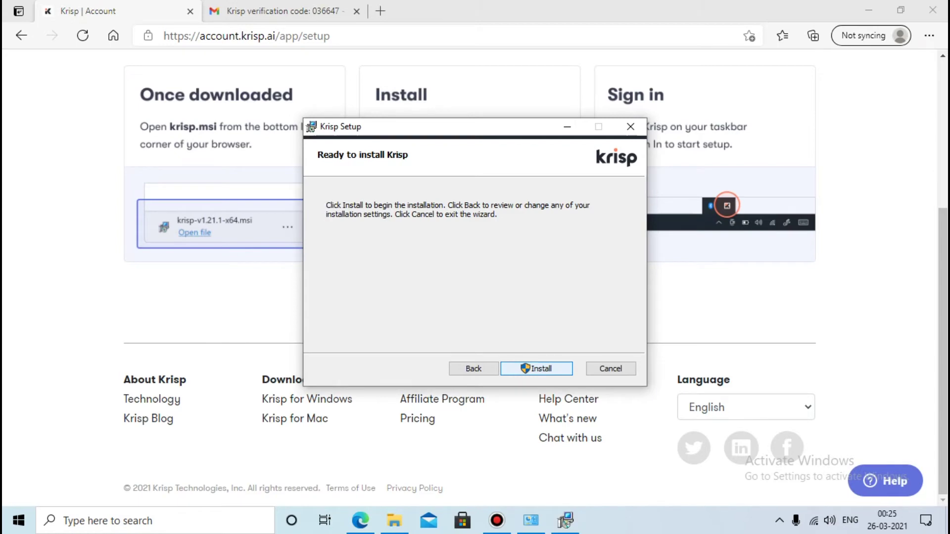
{"action": "key", "text": "Return"}
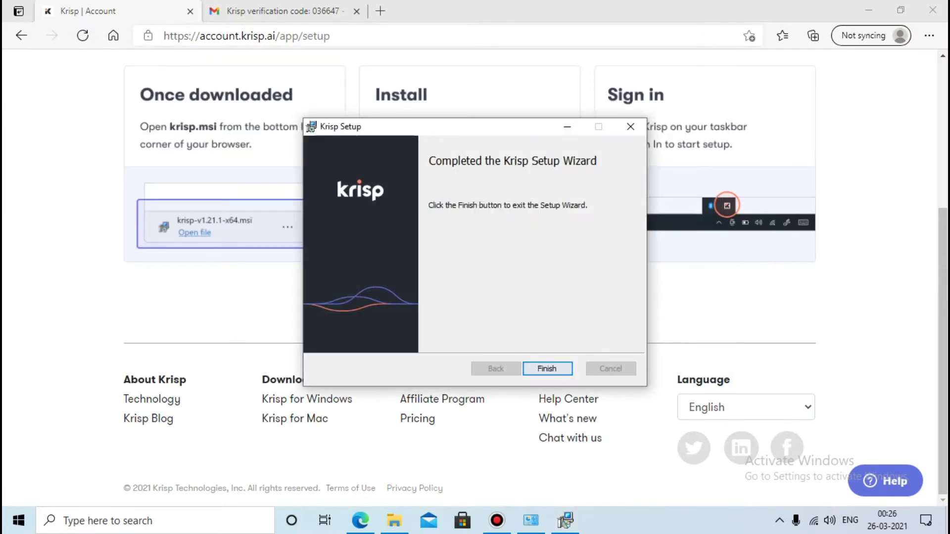
{"action": "key", "text": "Return"}
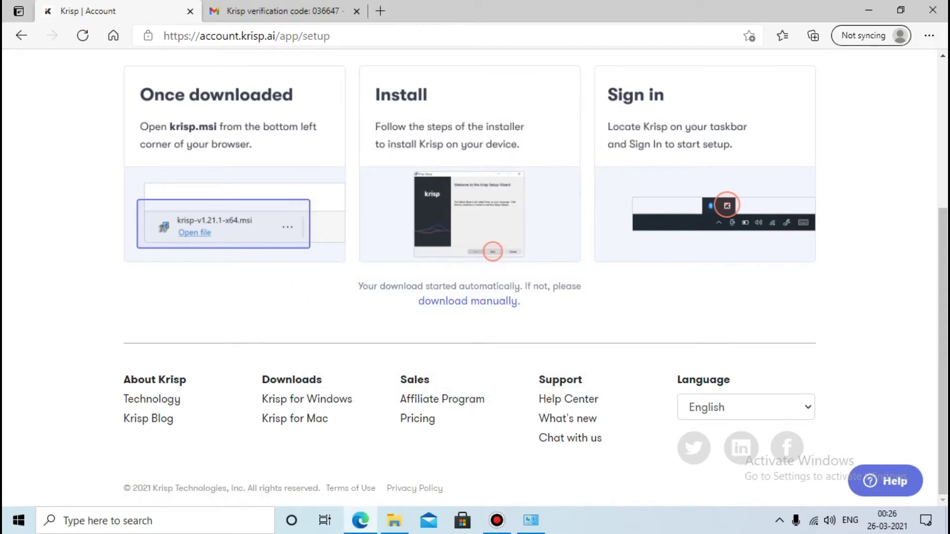
Launch Krisp from Recently added in the Start menu and choose Get Started.
{"action": "key", "text": "super"}
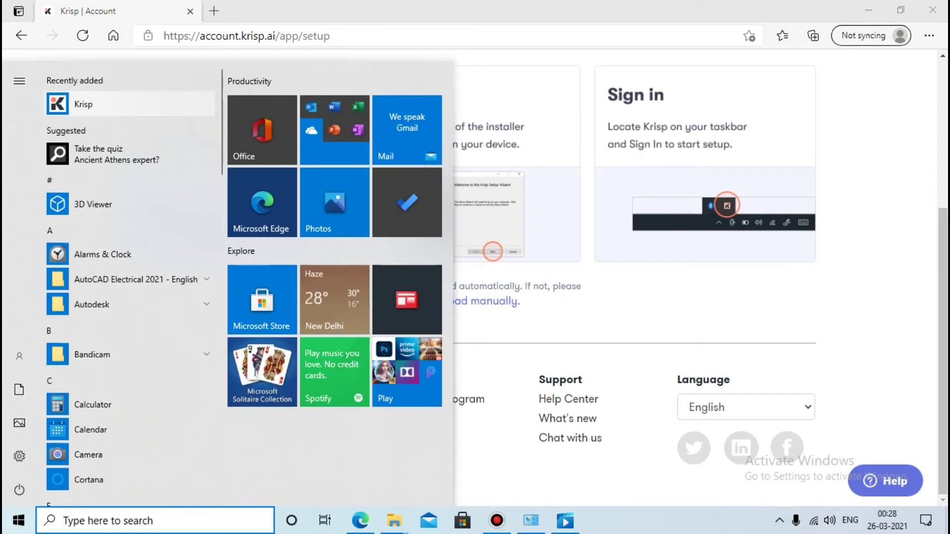
{"action": "key", "text": "Escape"}
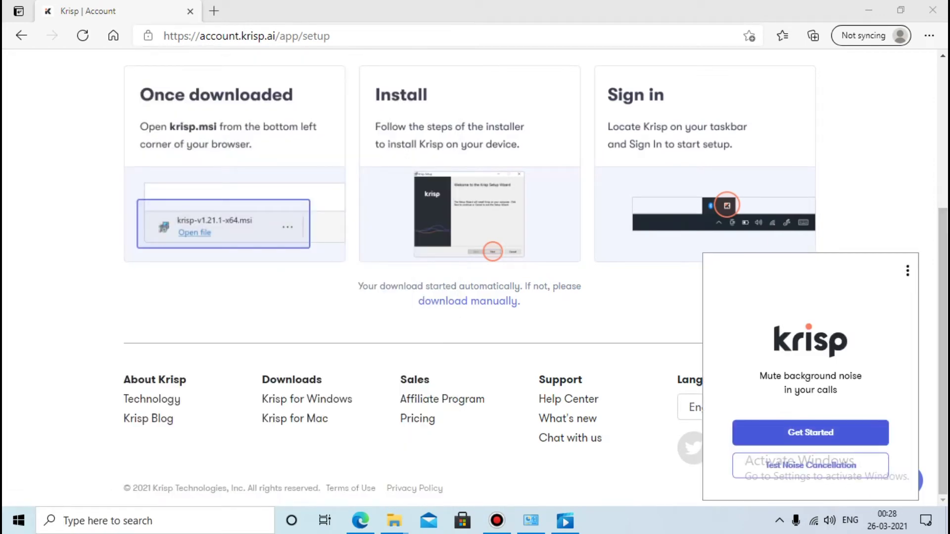
{"action": "left_click", "coordinate": [810, 432]}
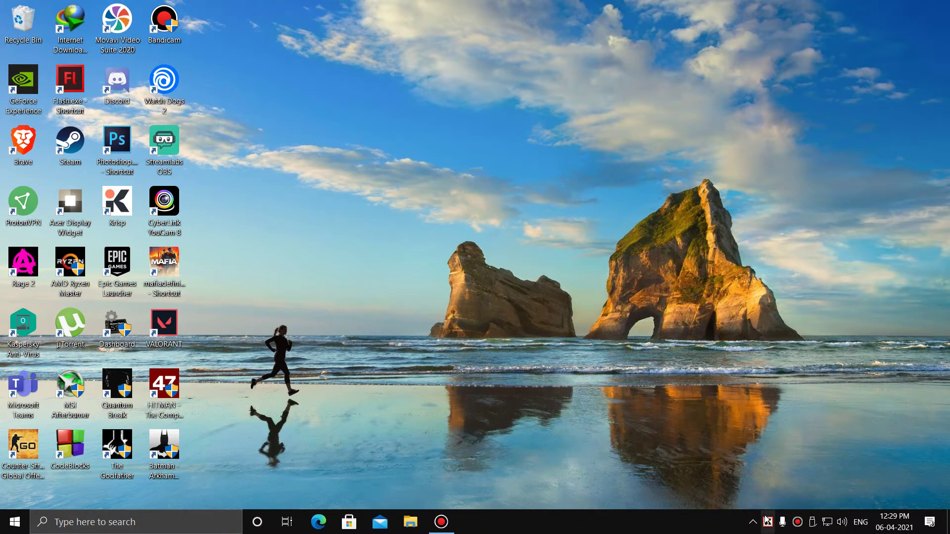
From the Krisp tray panel's options menu, choose Setup Krisp and pick the Teams guide.
{"action": "left_click", "coordinate": [767, 521]}
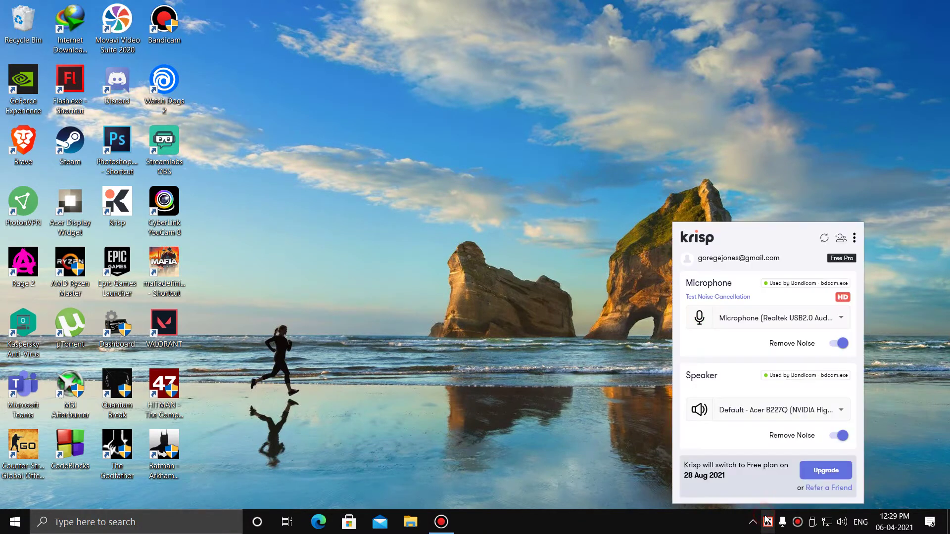
{"action": "left_click", "coordinate": [854, 240]}
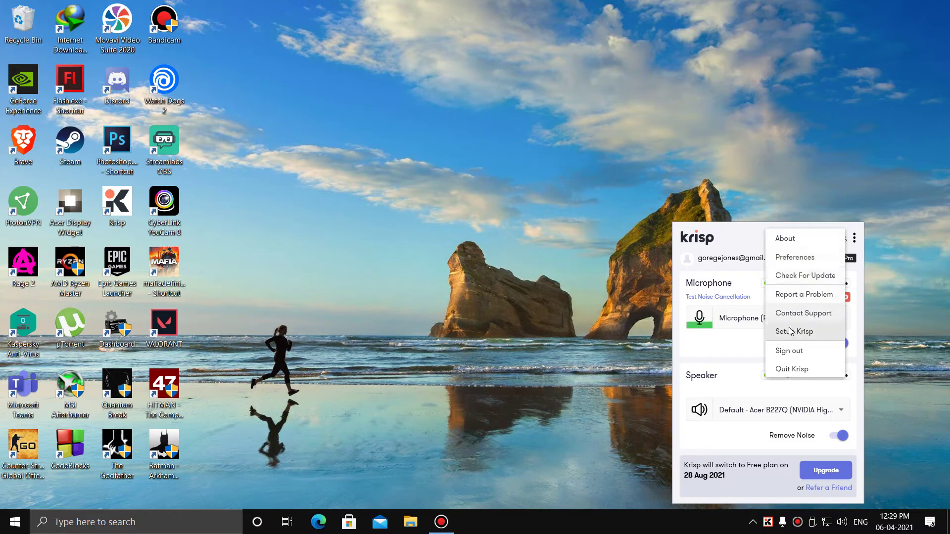
{"action": "left_click", "coordinate": [790, 331]}
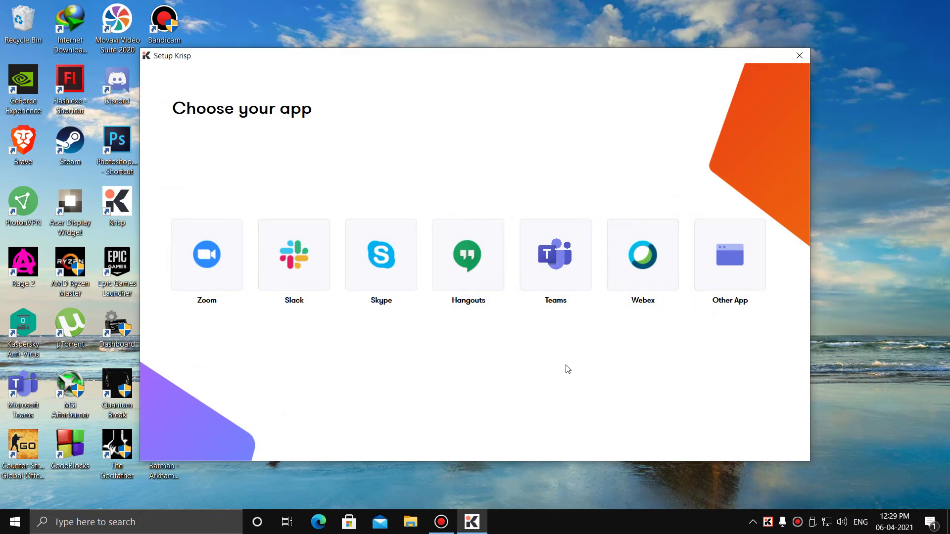
{"action": "left_click", "coordinate": [538, 254]}
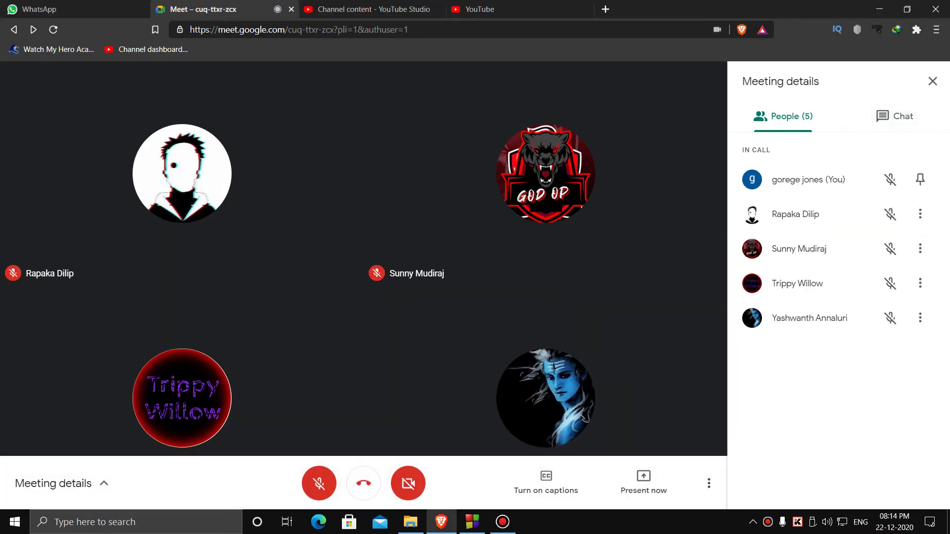
In Meet's Settings, set Microphone to Krisp Microphone and Speakers to Krisp Speaker.
{"action": "left_click", "coordinate": [708, 483]}
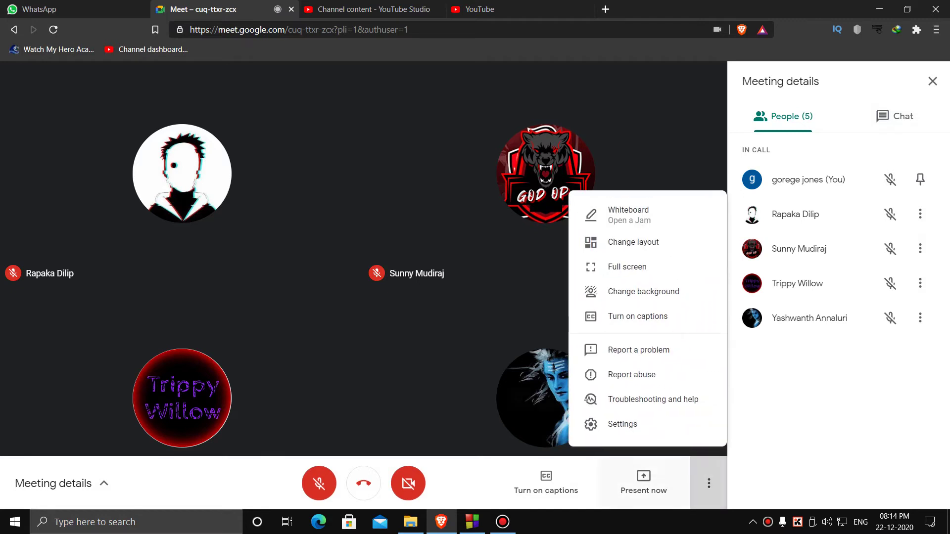
{"action": "left_click", "coordinate": [622, 424]}
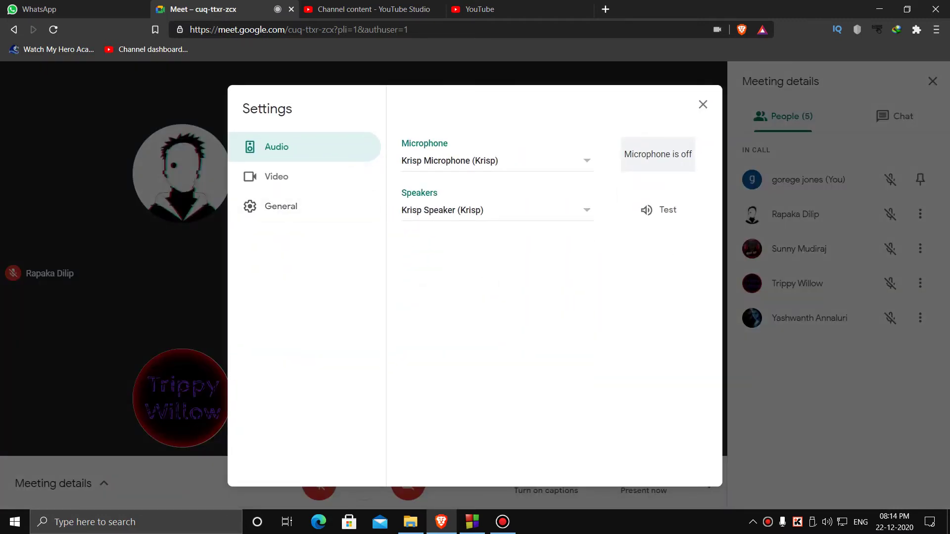
{"action": "left_click", "coordinate": [497, 160]}
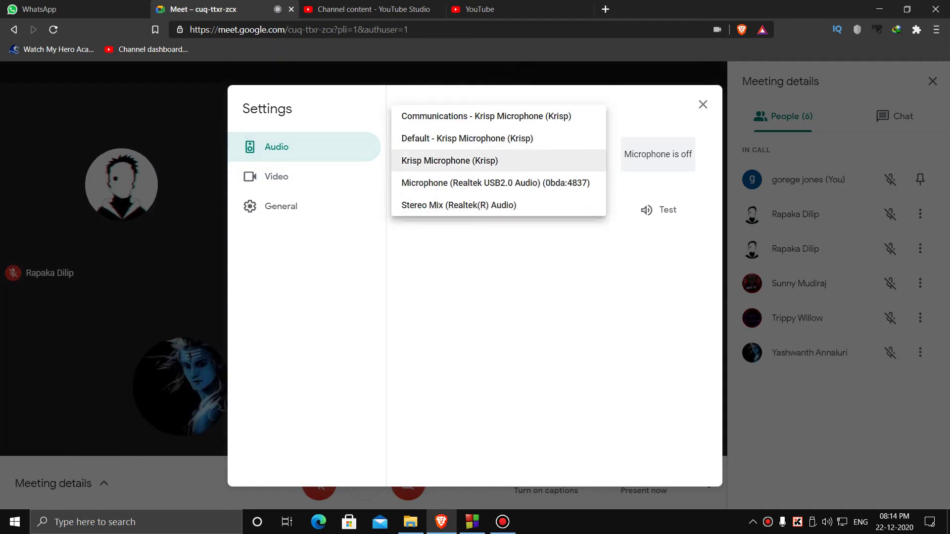
{"action": "left_click", "coordinate": [449, 160]}
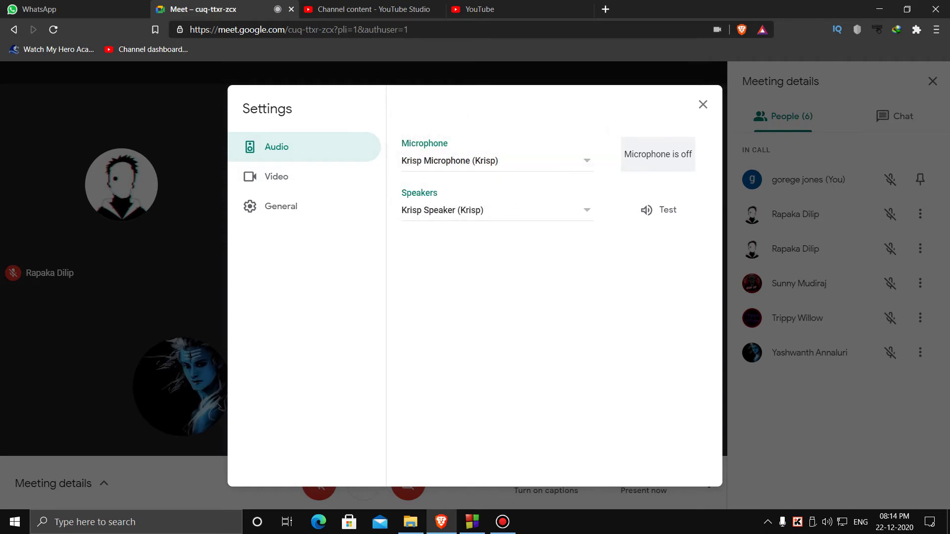
{"action": "left_click", "coordinate": [446, 210]}
{"action": "left_click", "coordinate": [445, 209]}
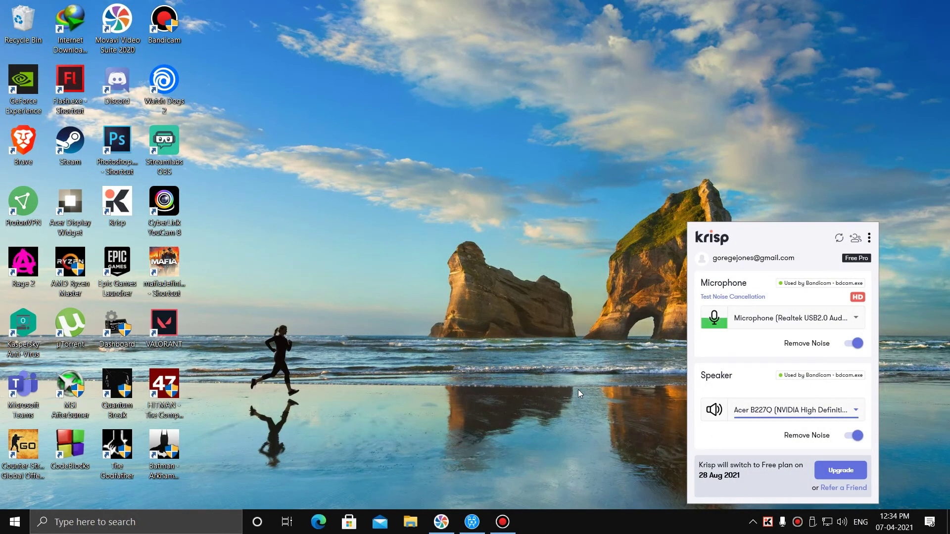
Record a short sample in Krisp's Test Noise Cancellation.
{"action": "left_click", "coordinate": [710, 296]}
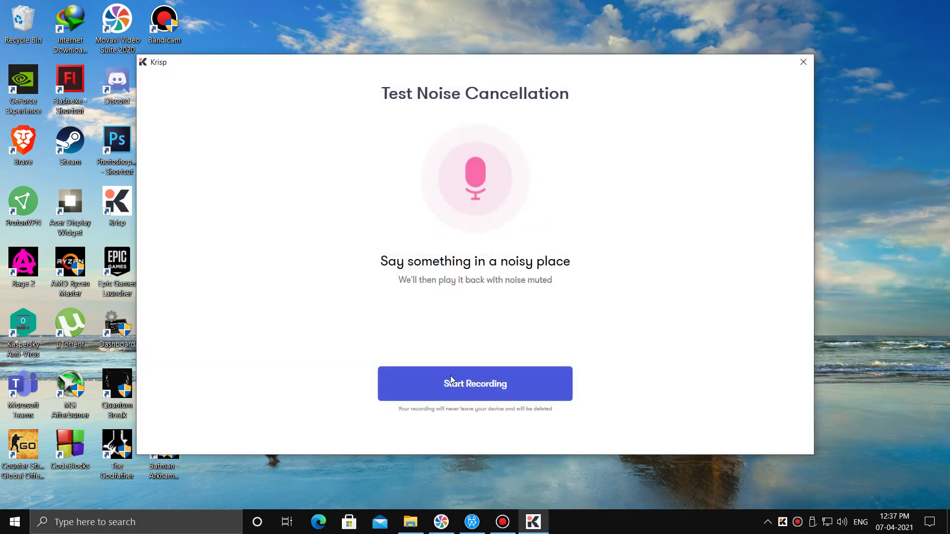
{"action": "left_click", "coordinate": [450, 380]}
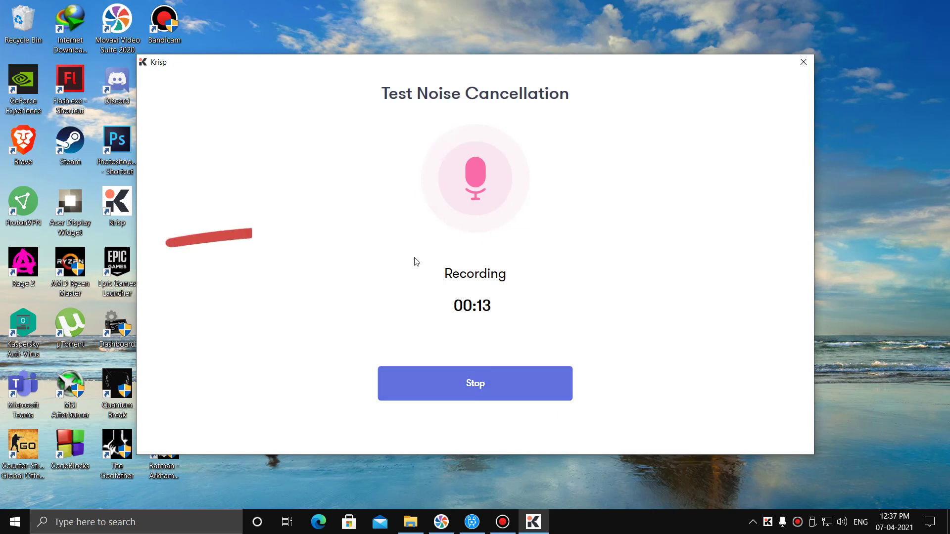
{"action": "left_click", "coordinate": [479, 394]}
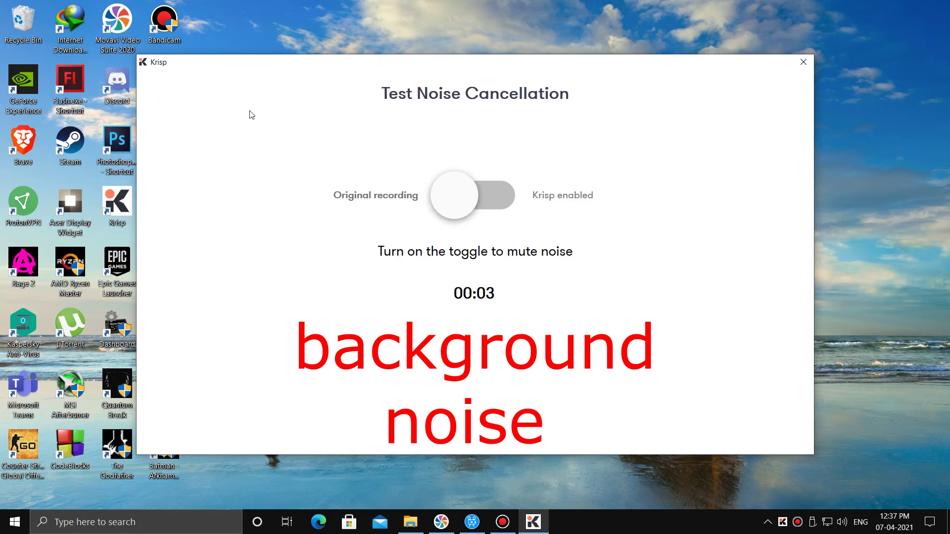
Toggle playback between the original and Krisp-enabled recording to compare them.
{"action": "left_click", "coordinate": [462, 197]}
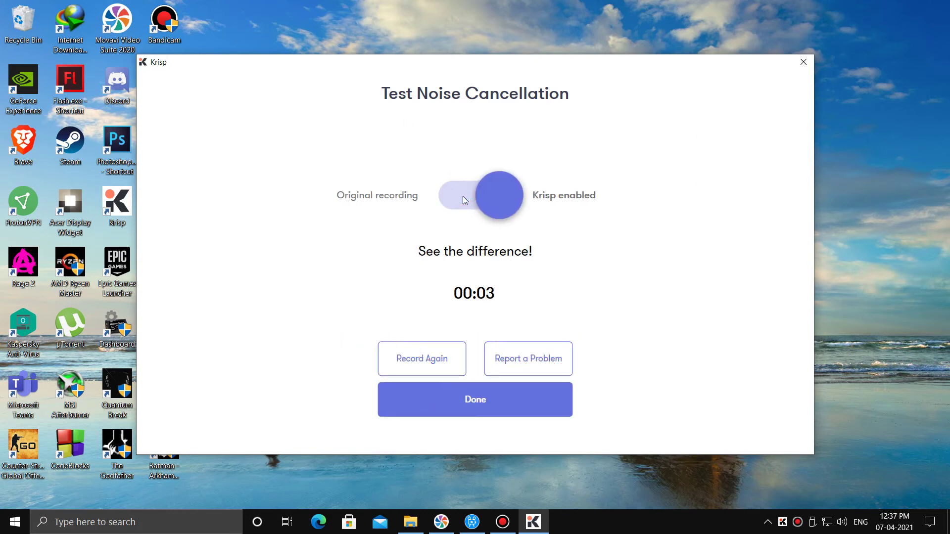
{"action": "left_click", "coordinate": [463, 198]}
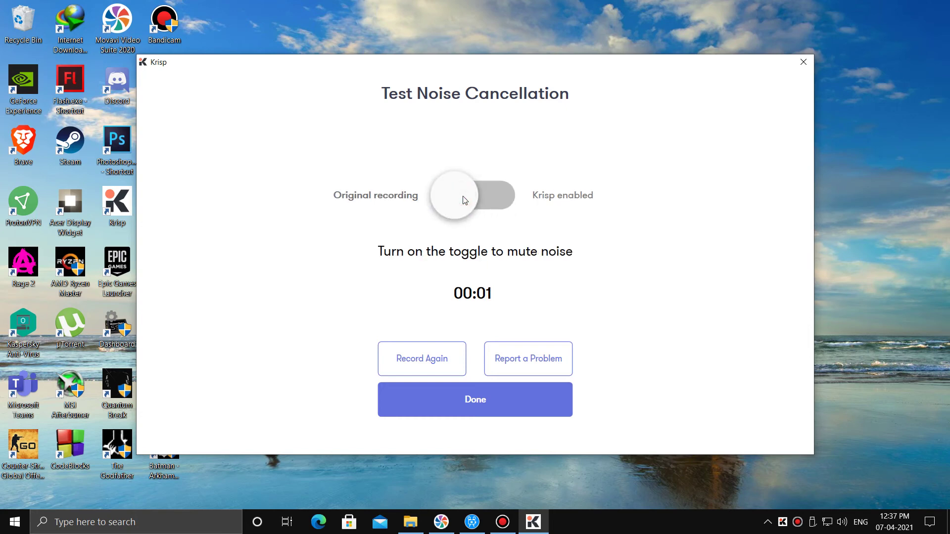
{"action": "left_click", "coordinate": [463, 197]}
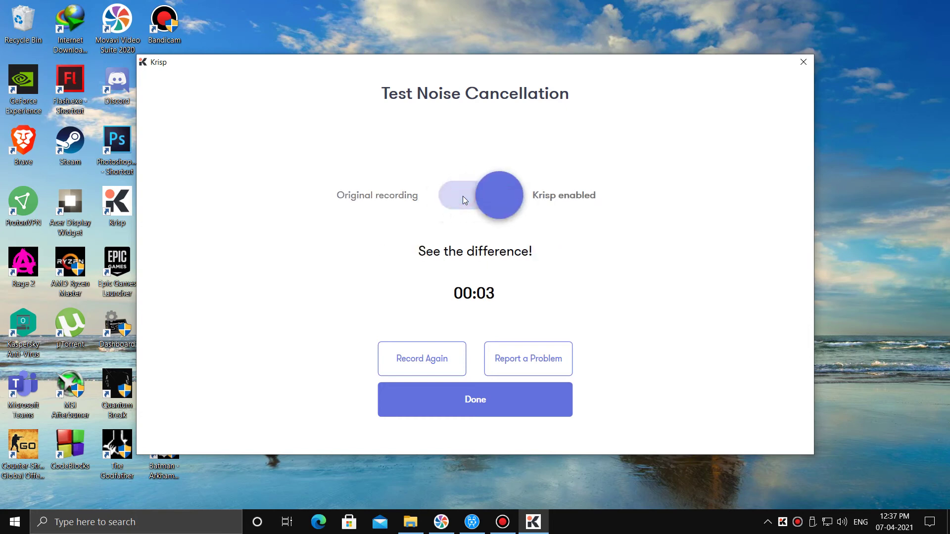
{"action": "left_click", "coordinate": [462, 196]}
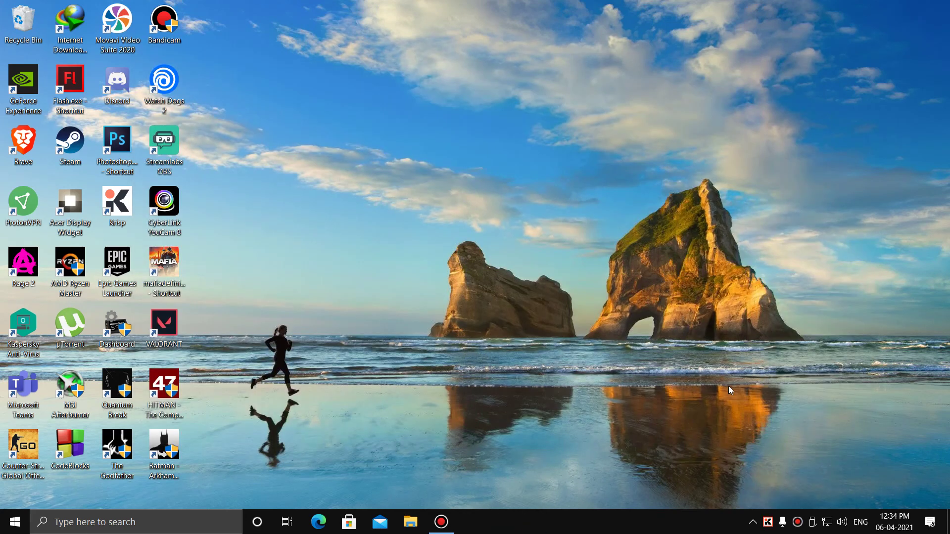
Open the Krisp panel from its system tray icon.
{"action": "left_click", "coordinate": [768, 522]}
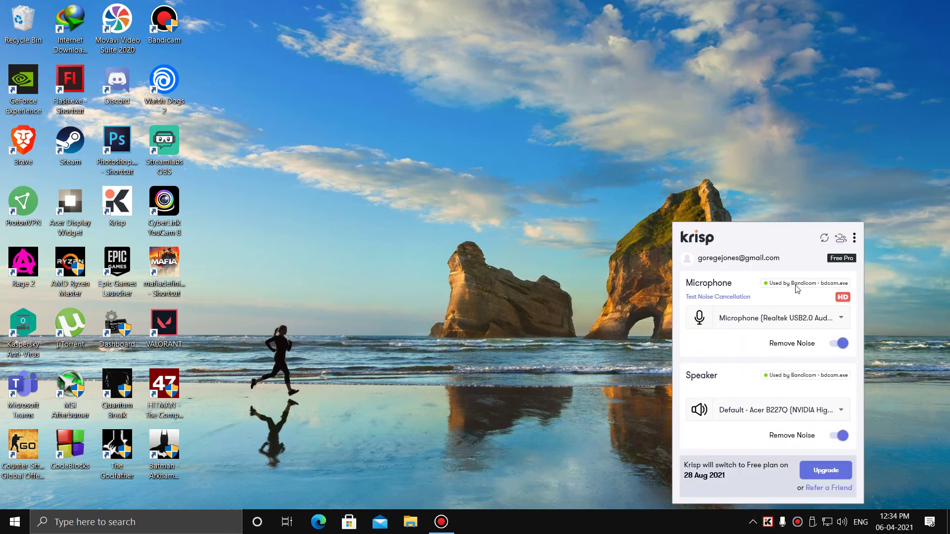